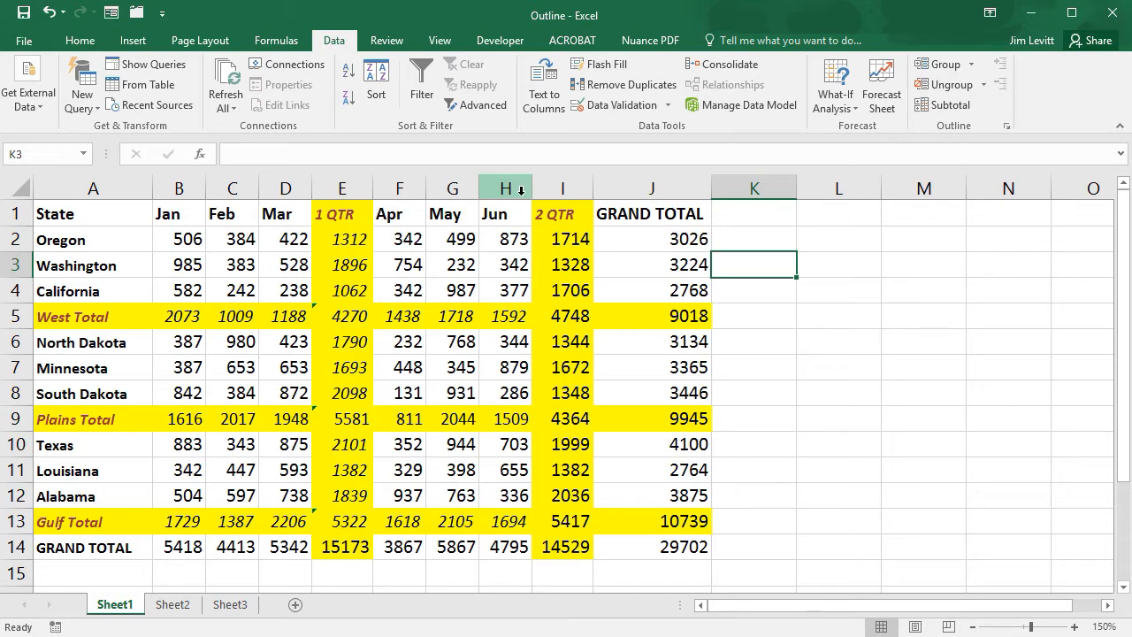
- Group the Apr, May and Jun columns (F to H), and test the group by collapsing and expanding it
{"action": "left_click", "coordinate": [401, 188]}
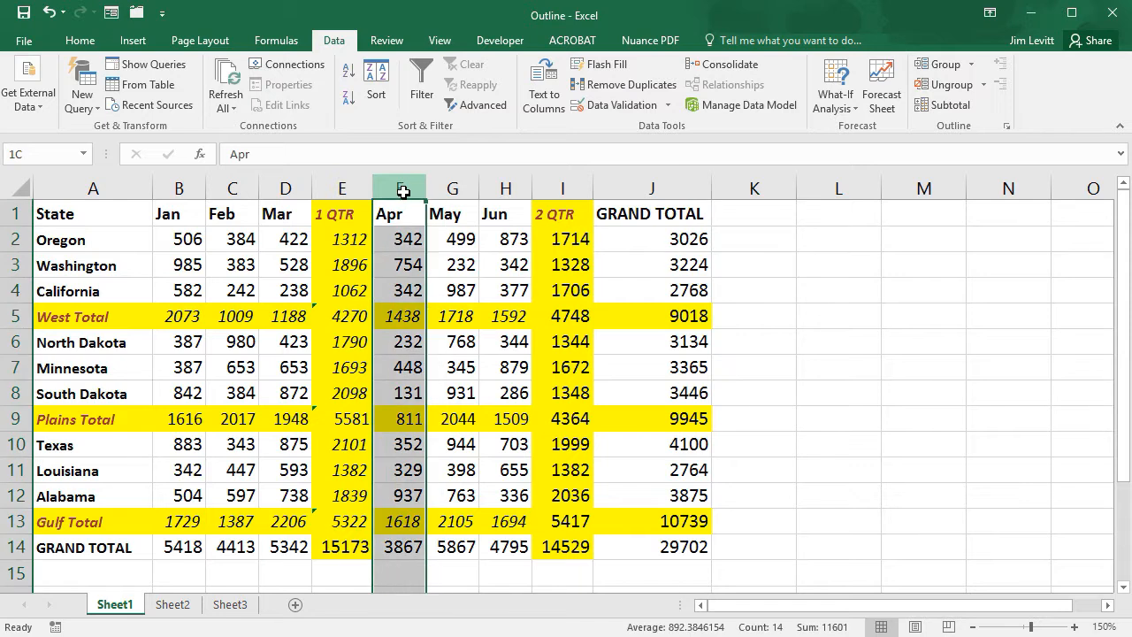
{"action": "left_click_drag", "start_coordinate": [407, 195], "coordinate": [481, 185]}
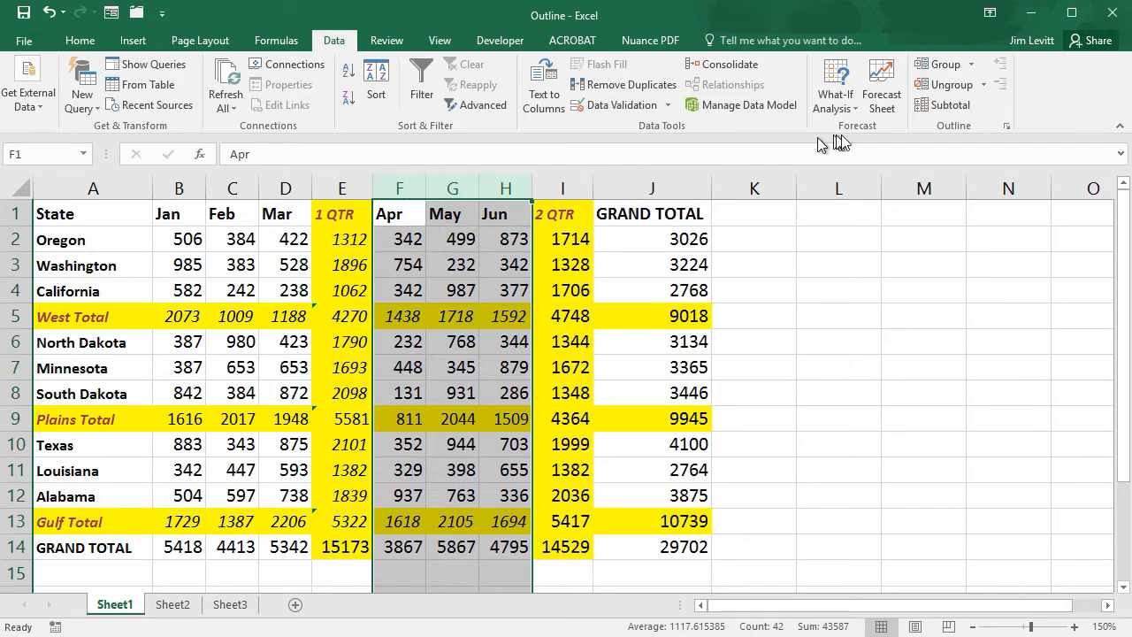
{"action": "left_click", "coordinate": [939, 67]}
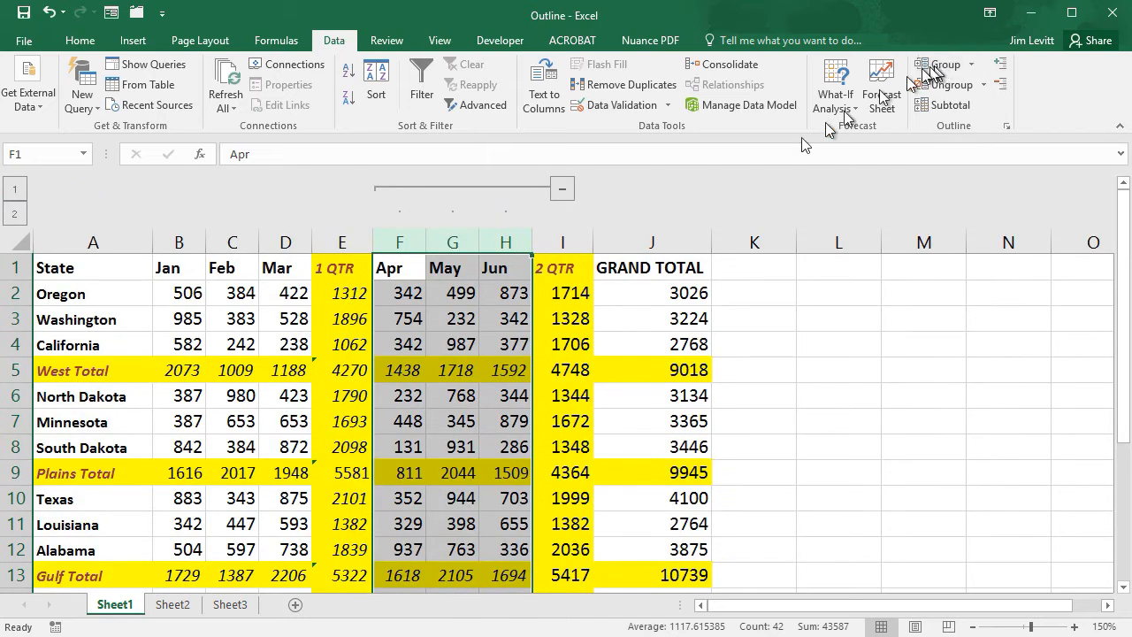
{"action": "left_click", "coordinate": [562, 191]}
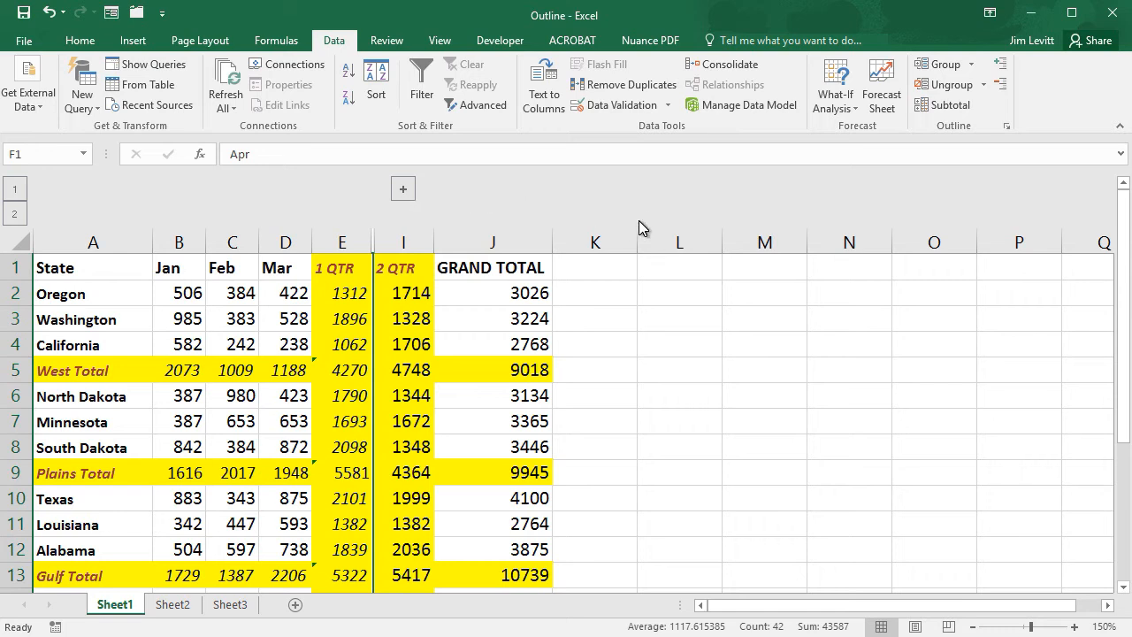
{"action": "left_click", "coordinate": [404, 192]}
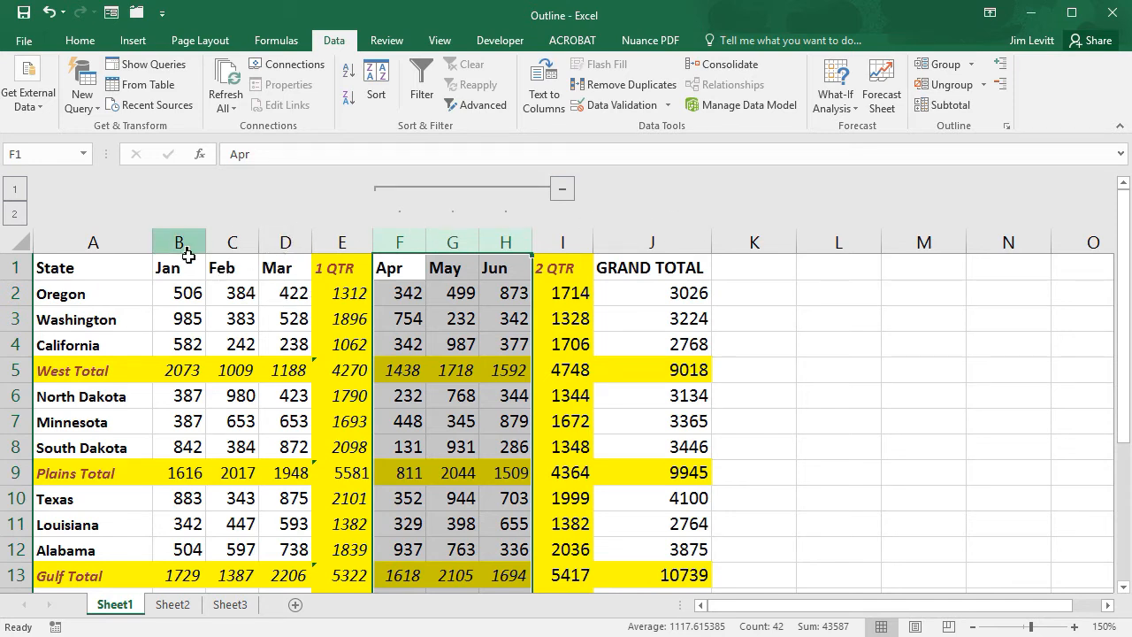
- Group the Jan, Feb and Mar columns (B to D), and test collapsing and expanding both quarter groups
{"action": "left_click_drag", "start_coordinate": [189, 244], "coordinate": [271, 232]}
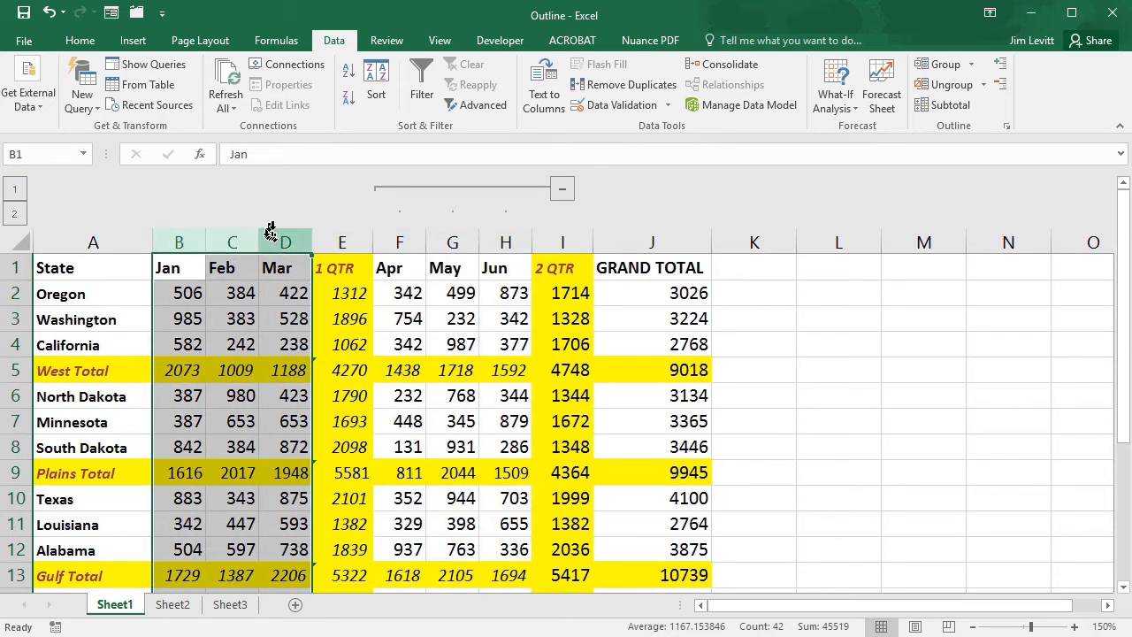
{"action": "left_click", "coordinate": [953, 67]}
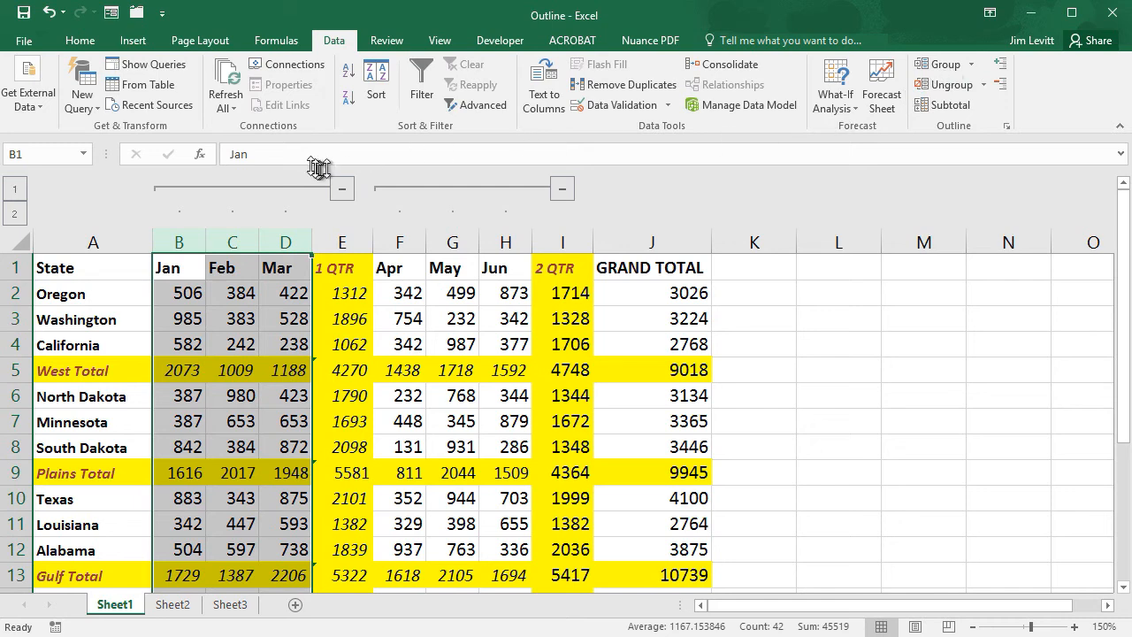
{"action": "left_click", "coordinate": [344, 191]}
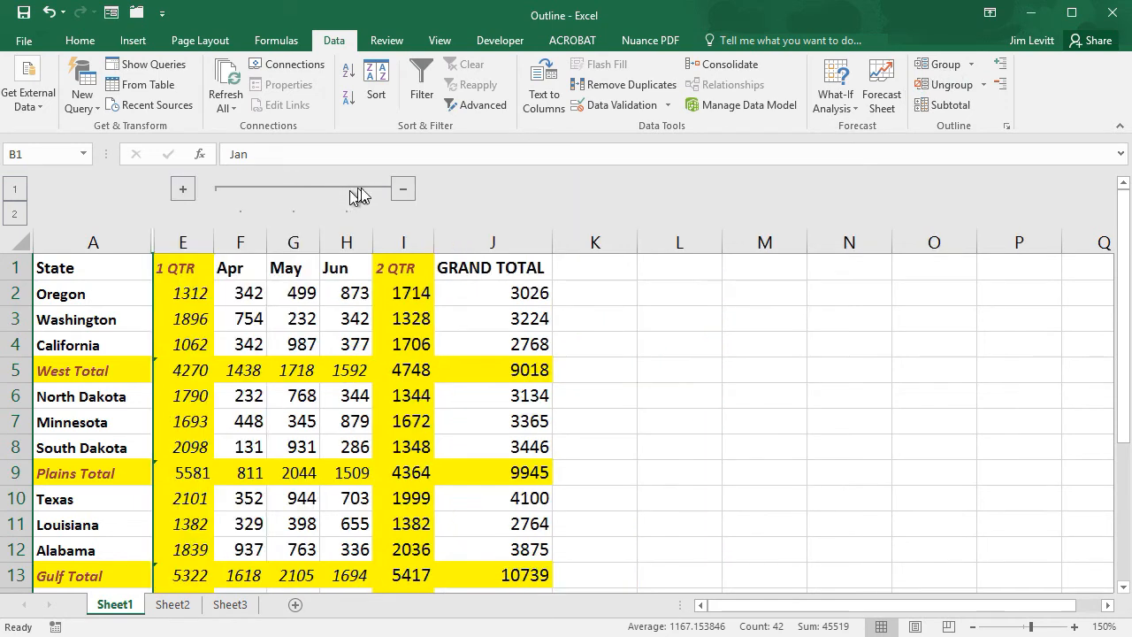
{"action": "left_click", "coordinate": [405, 189]}
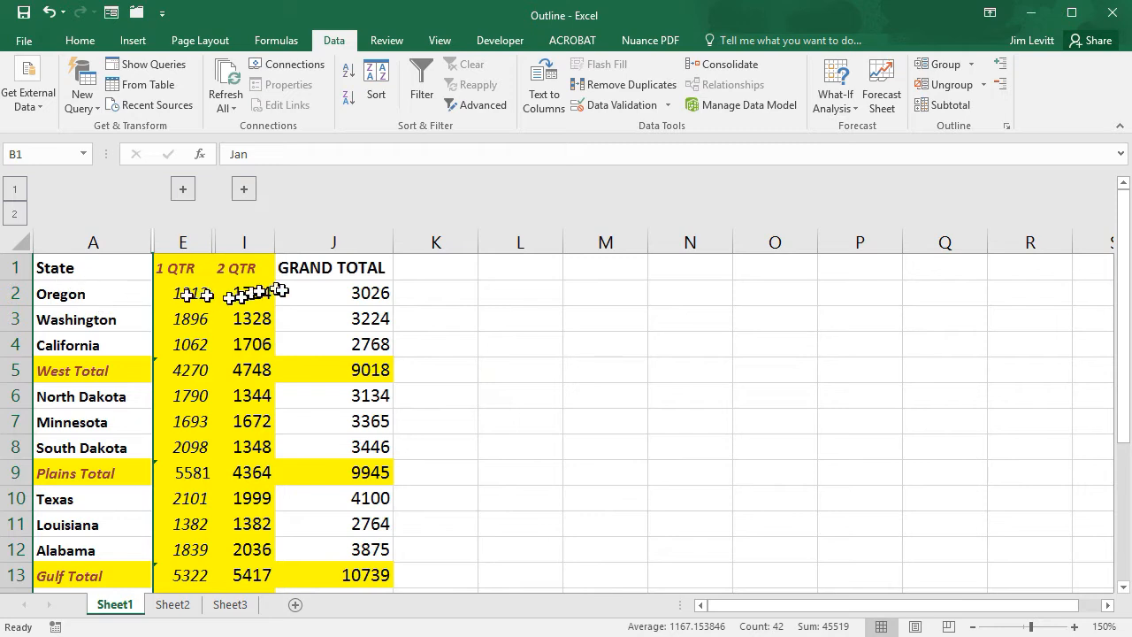
{"action": "left_click", "coordinate": [244, 189]}
{"action": "left_click", "coordinate": [182, 191]}
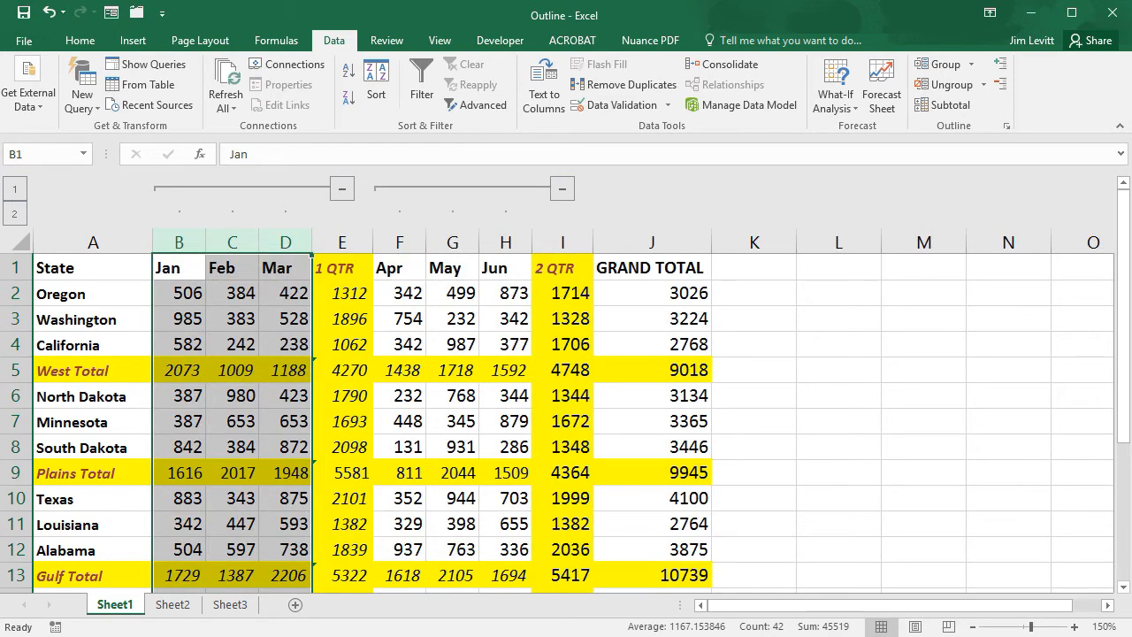
- Group the state rows above each regional total: rows 2 to 4, 6 to 8 and 10 to 12
{"action": "left_click_drag", "start_coordinate": [16, 295], "coordinate": [14, 347]}
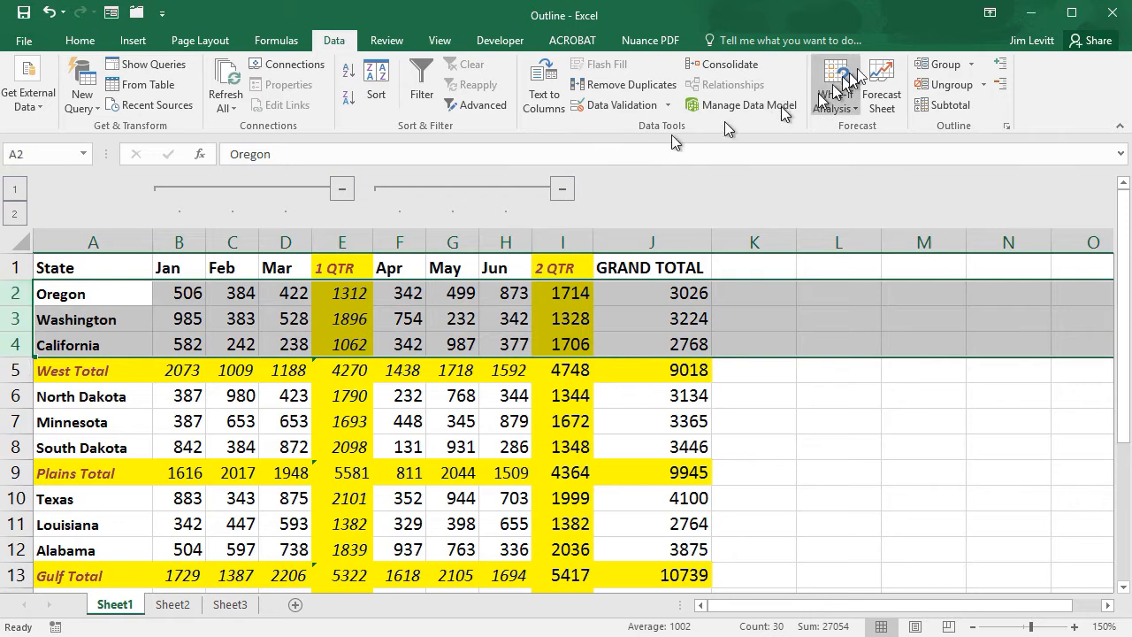
{"action": "left_click", "coordinate": [938, 69]}
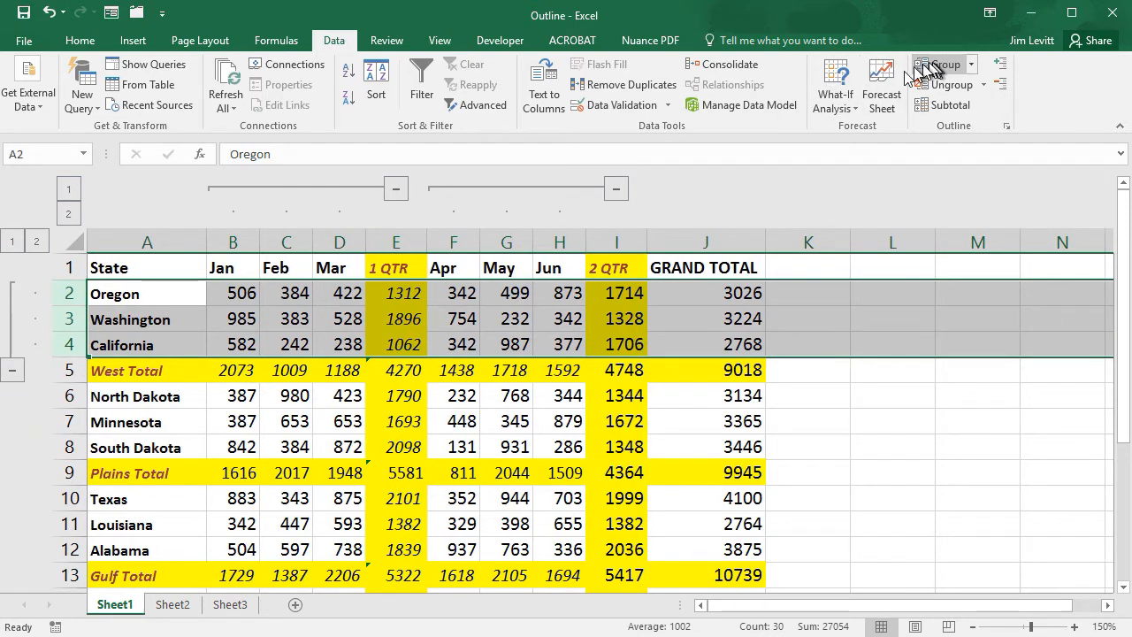
{"action": "left_click_drag", "start_coordinate": [70, 397], "coordinate": [70, 449]}
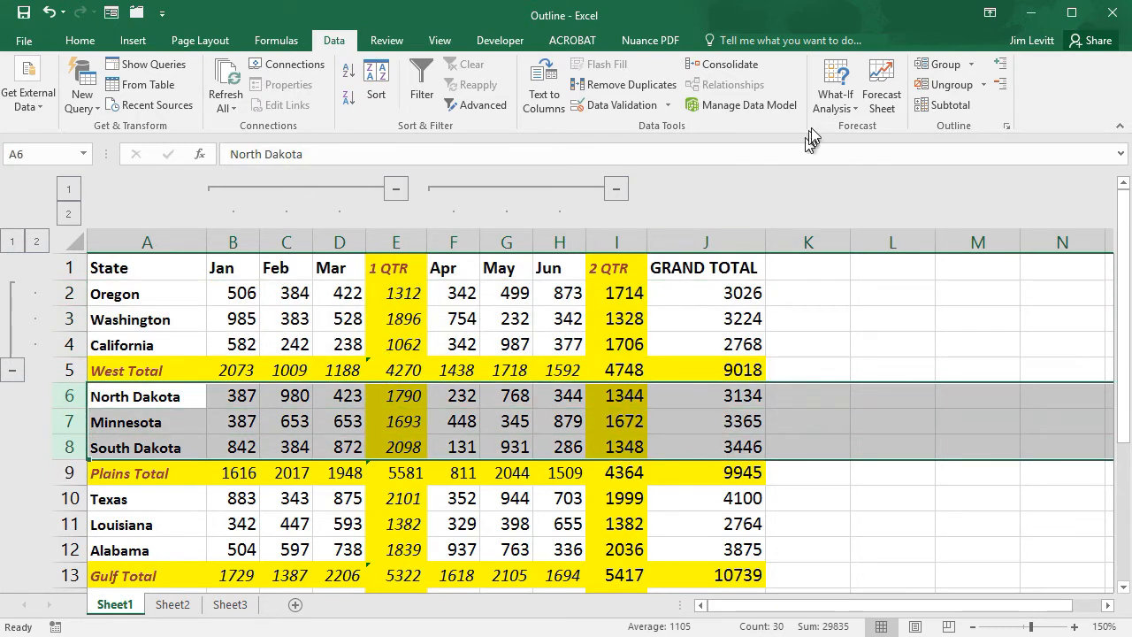
{"action": "left_click", "coordinate": [947, 65]}
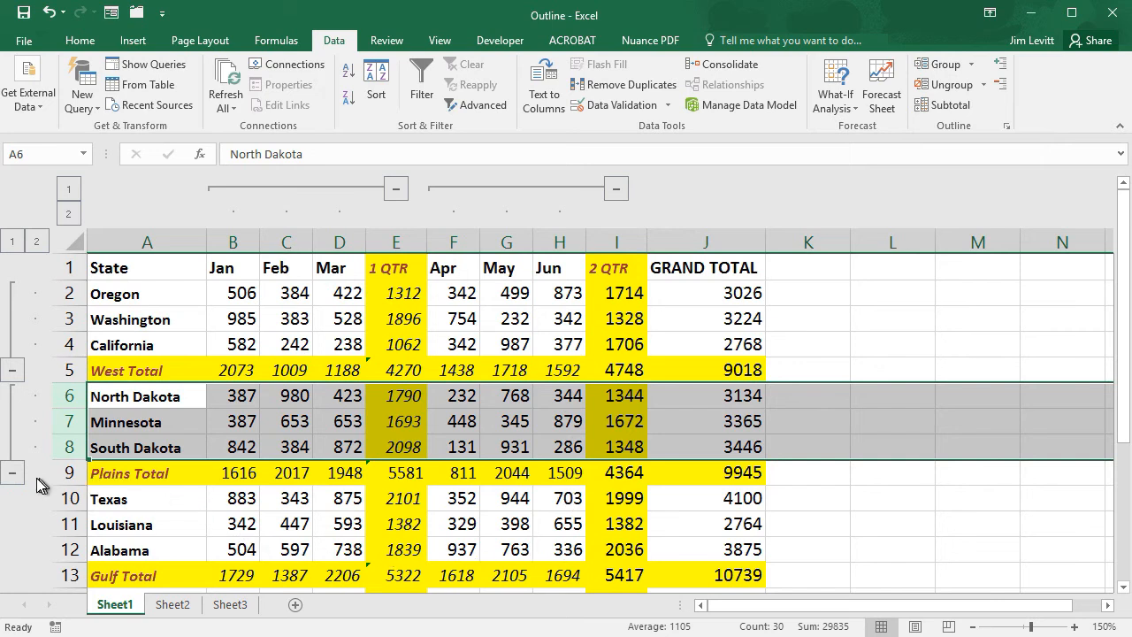
{"action": "left_click_drag", "start_coordinate": [72, 499], "coordinate": [70, 550]}
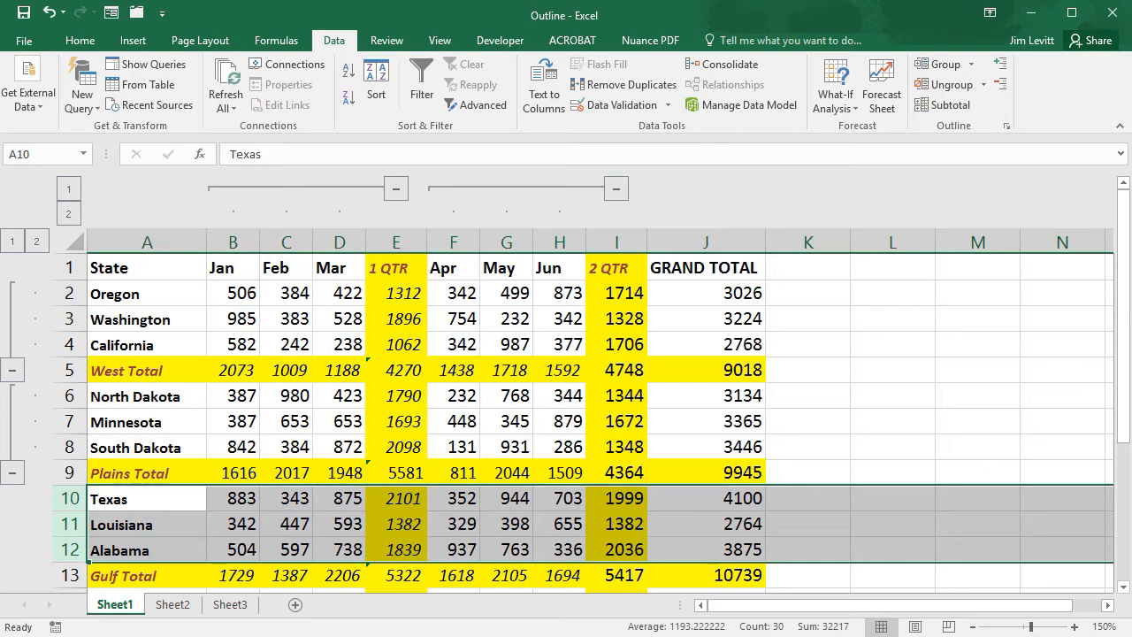
{"action": "left_click", "coordinate": [946, 71]}
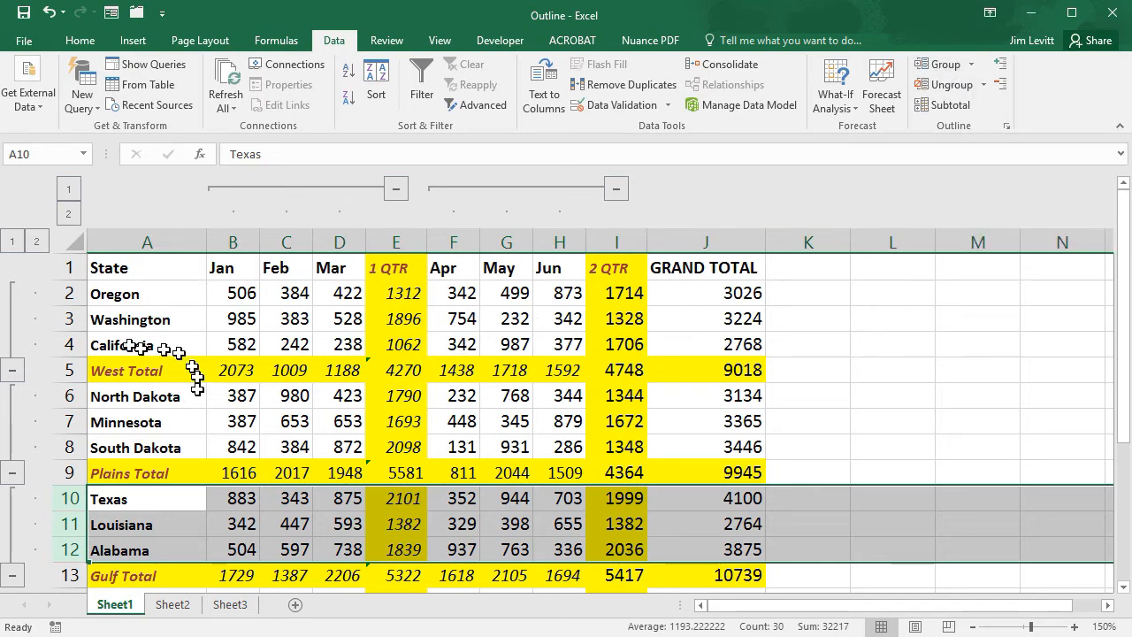
- Switch the row and column outlines between level 1 totals and level 2 detail, ending with all detail shown
{"action": "left_click", "coordinate": [12, 242]}
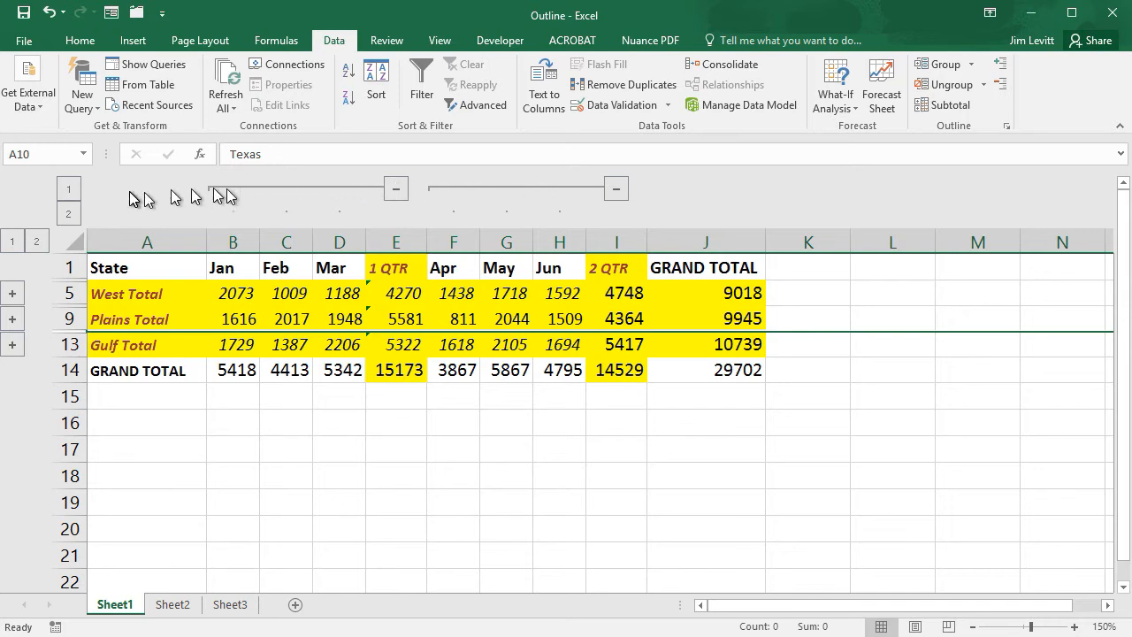
{"action": "left_click", "coordinate": [68, 189]}
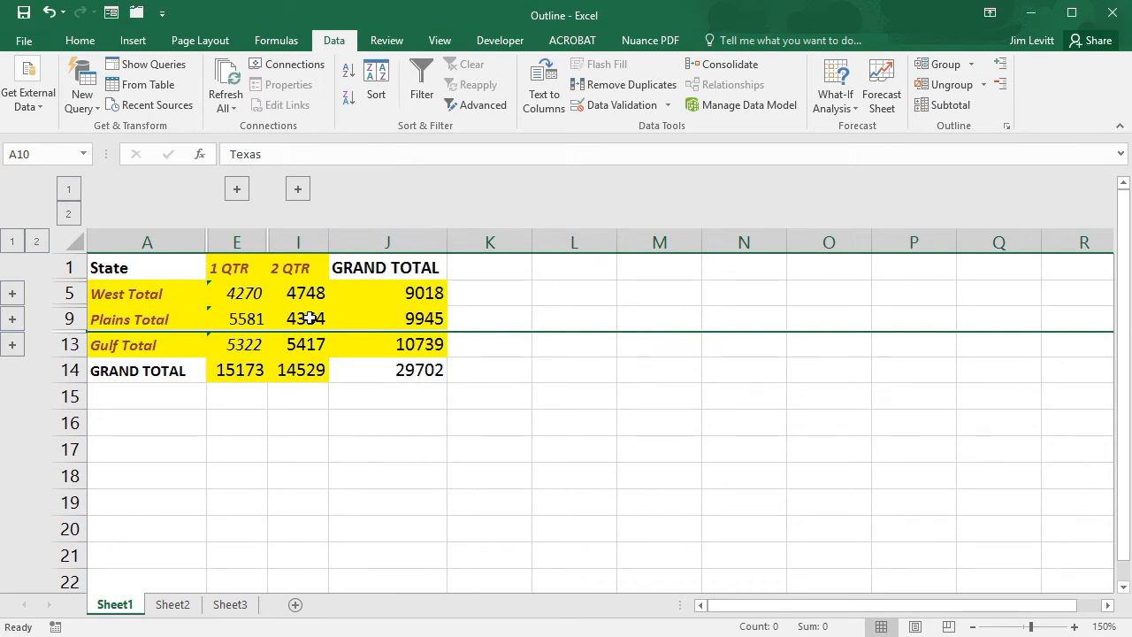
{"action": "left_click", "coordinate": [37, 241]}
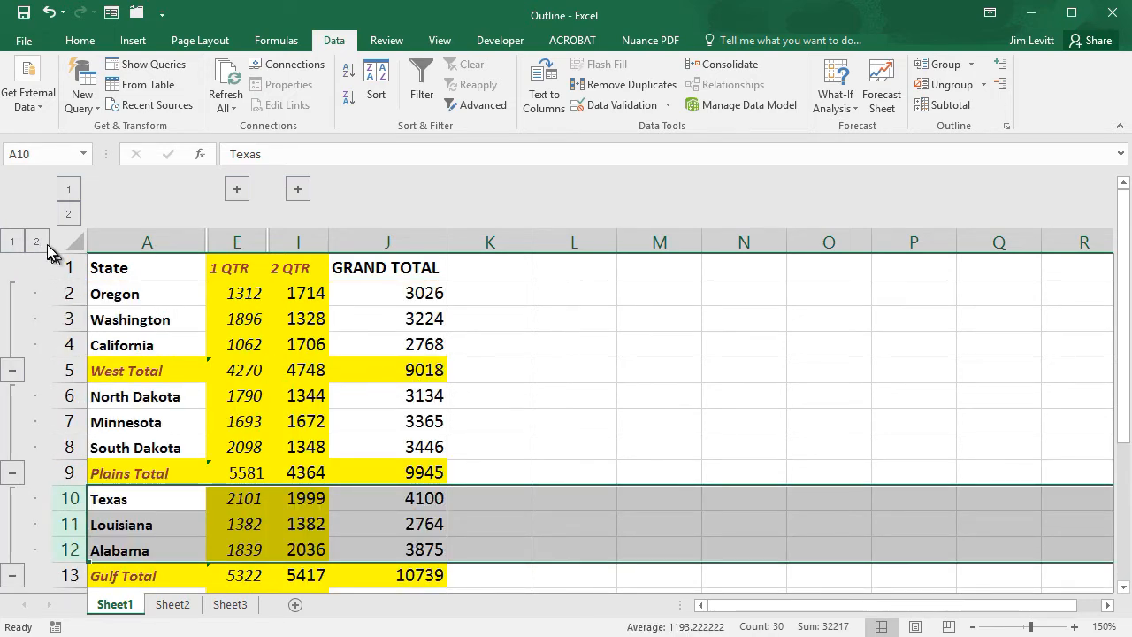
{"action": "left_click", "coordinate": [13, 242]}
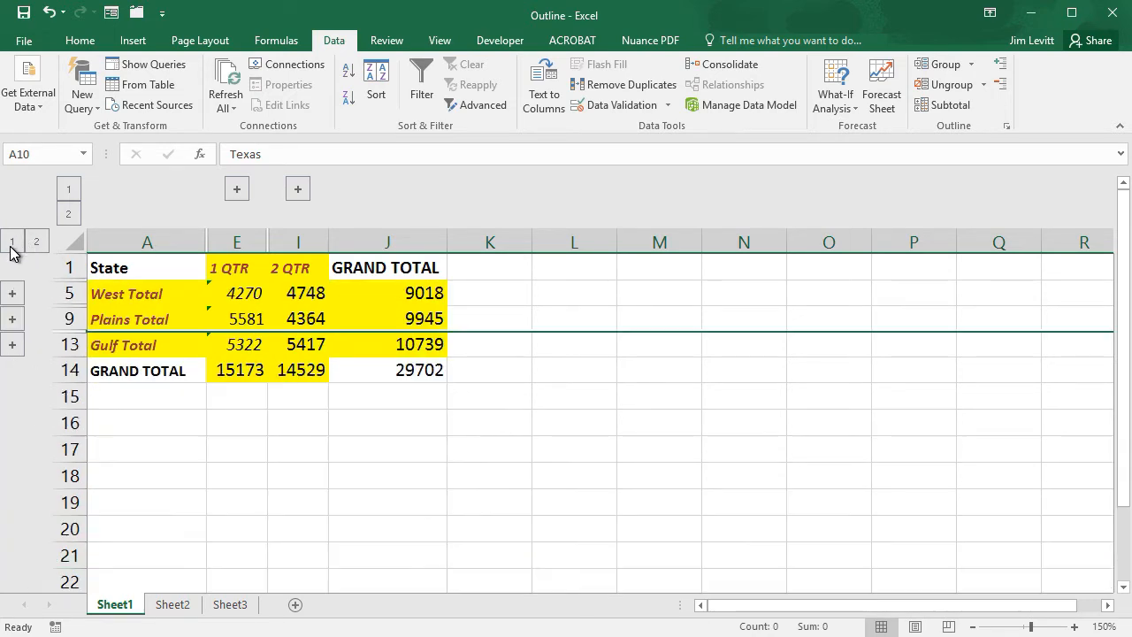
{"action": "left_click", "coordinate": [69, 214]}
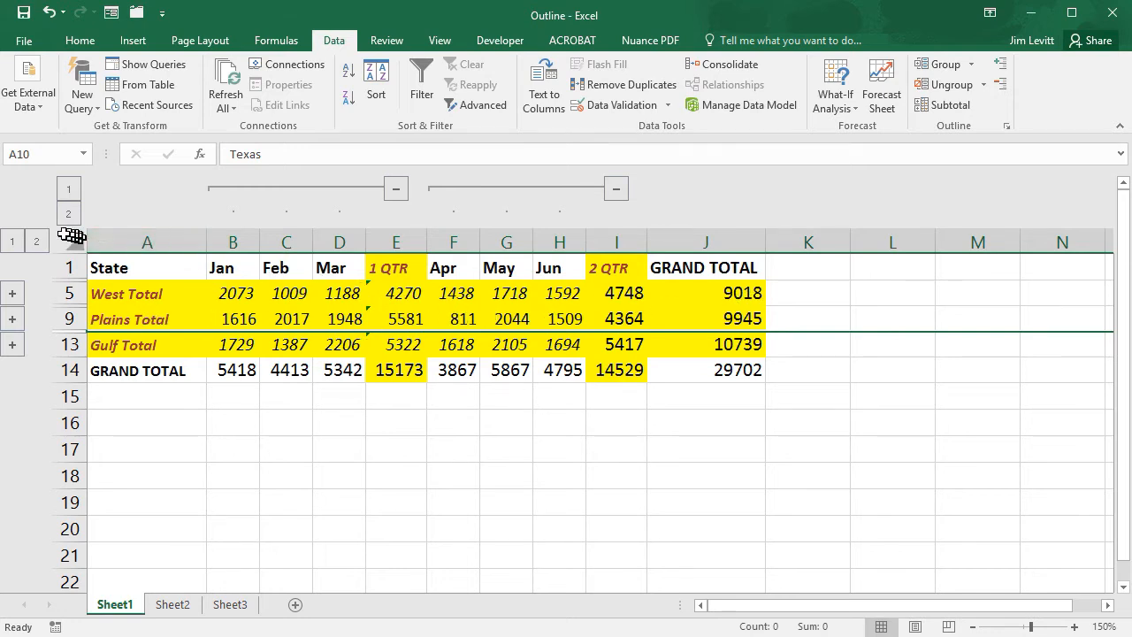
{"action": "left_click", "coordinate": [36, 241]}
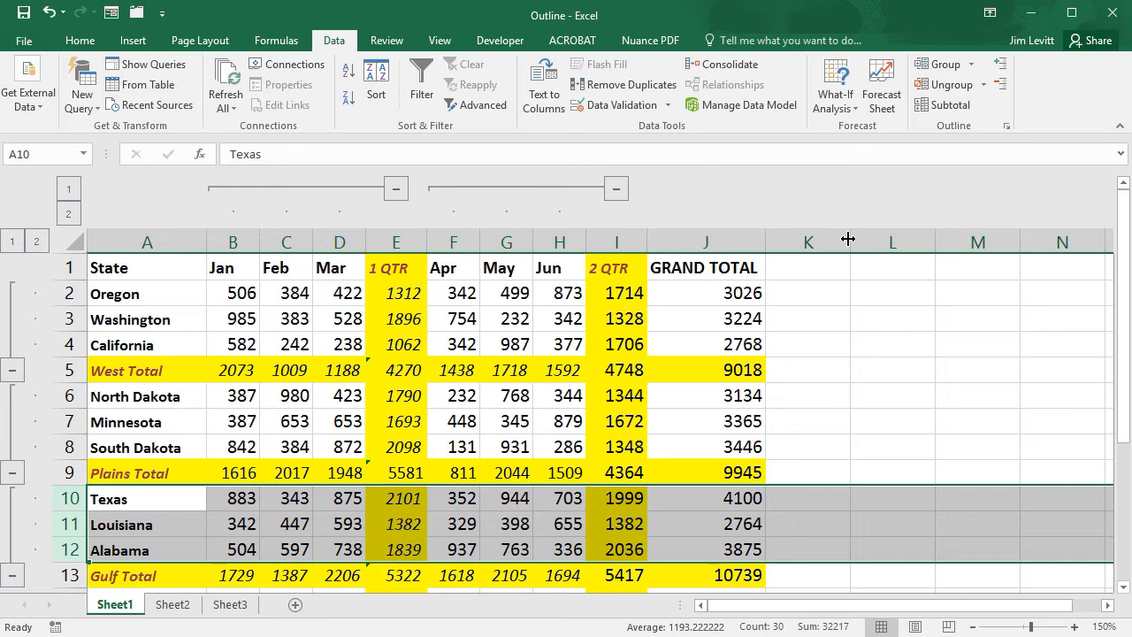
- Toggle the outline symbols off and on, both with full detail and with the columns collapsed to quarterly totals
{"action": "key", "text": "ctrl+8"}
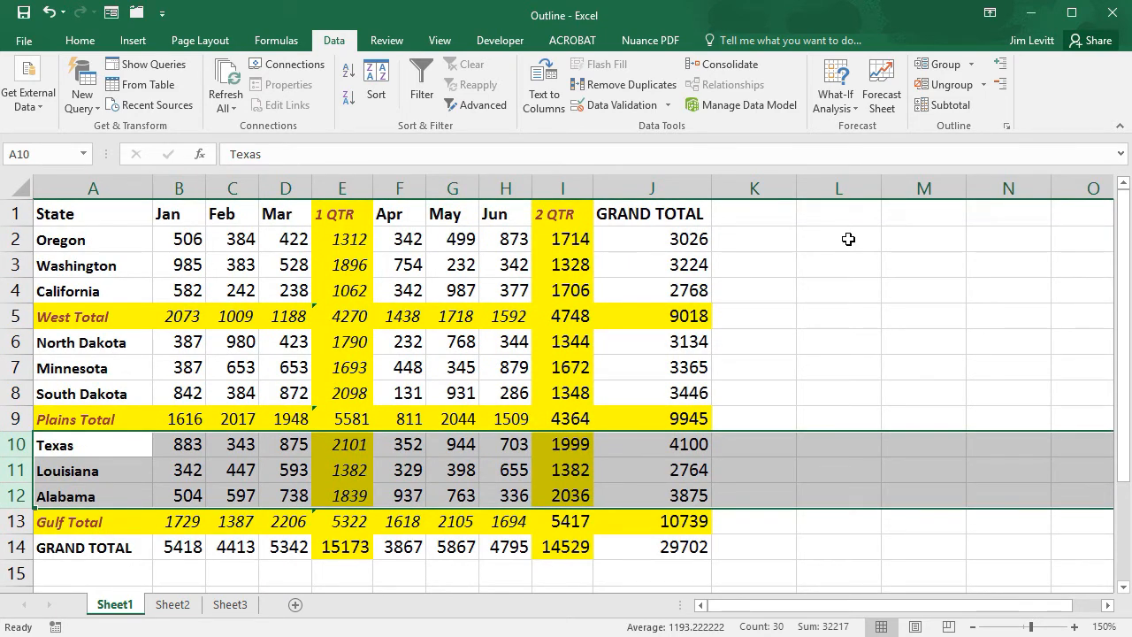
{"action": "key", "text": "ctrl+8"}
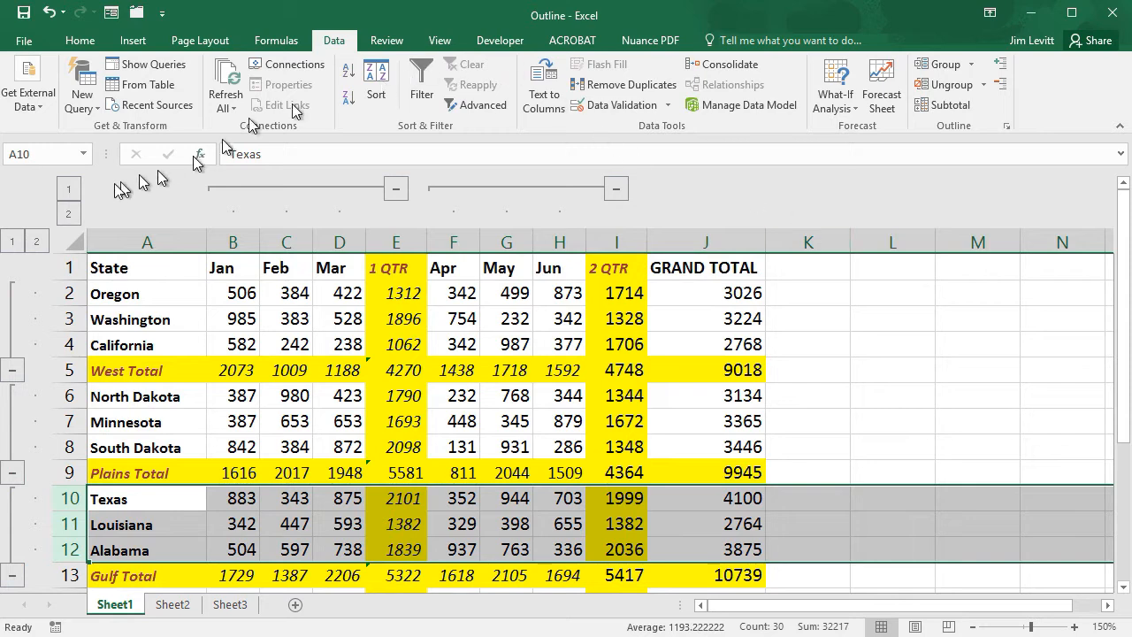
{"action": "left_click", "coordinate": [72, 191]}
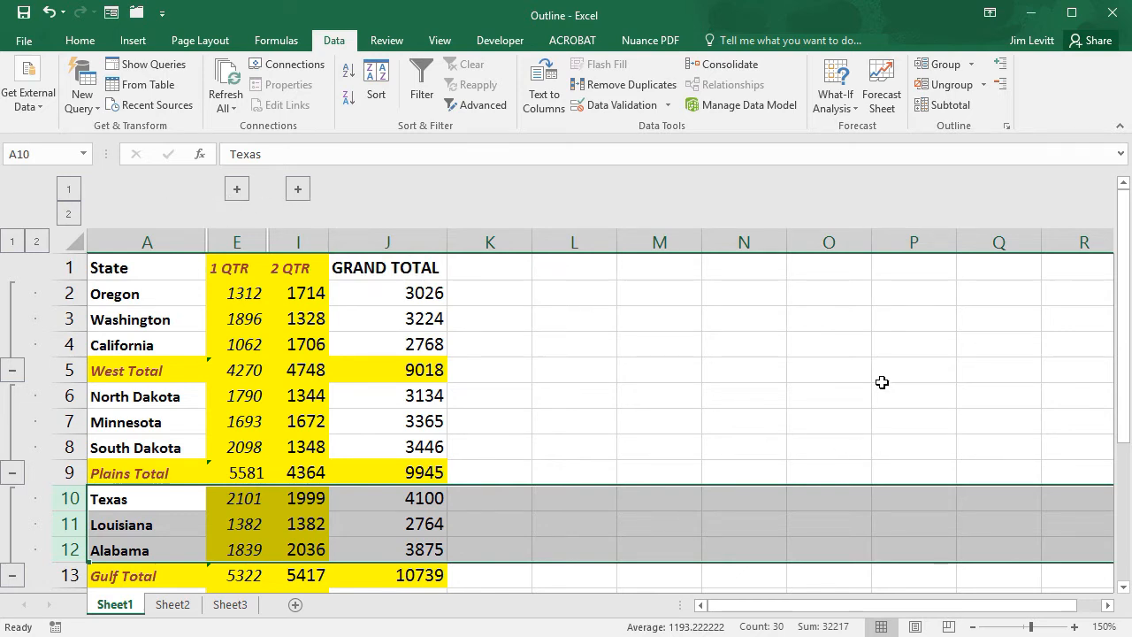
{"action": "key", "text": "ctrl+8"}
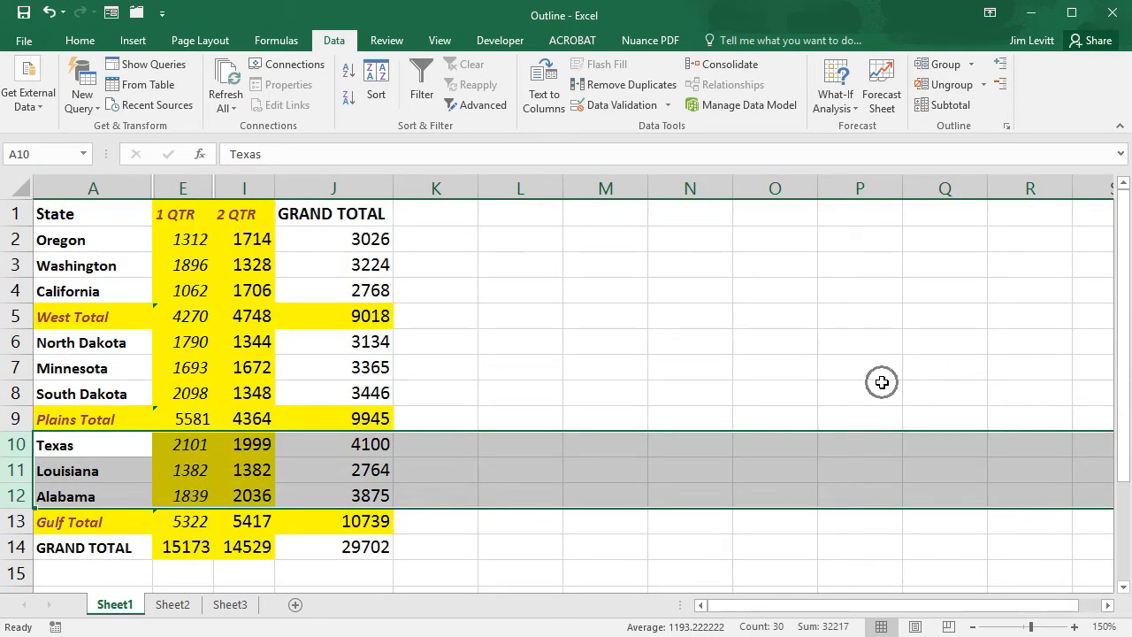
{"action": "key", "text": "ctrl+8"}
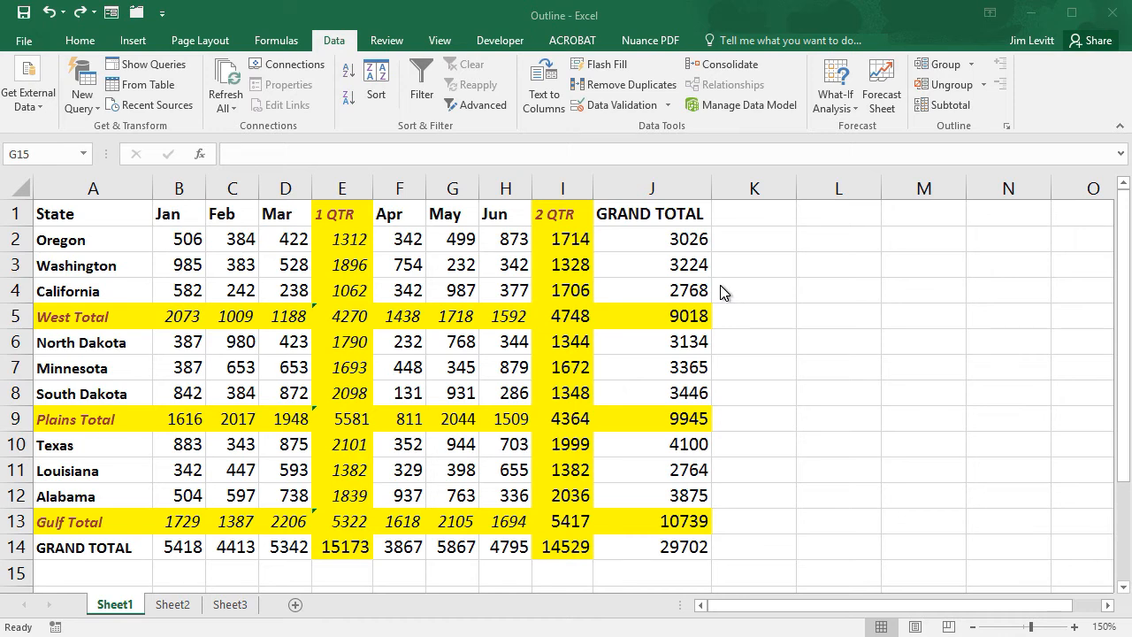
- Apply Auto Outline to the sales table from a cell inside the data
{"action": "left_click", "coordinate": [460, 267]}
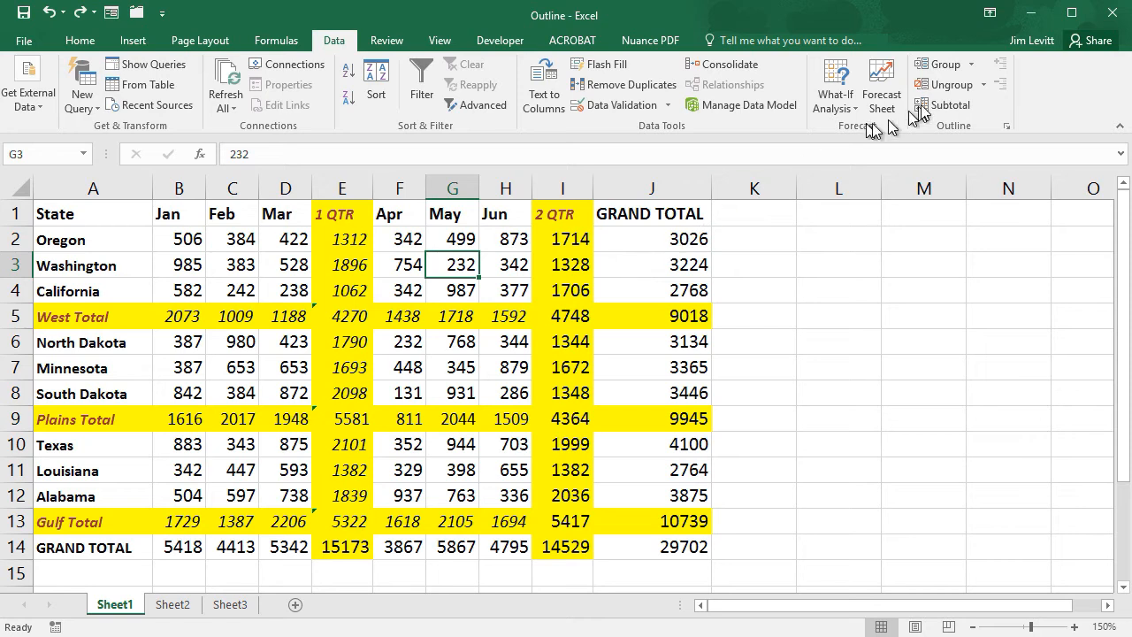
{"action": "left_click", "coordinate": [971, 64]}
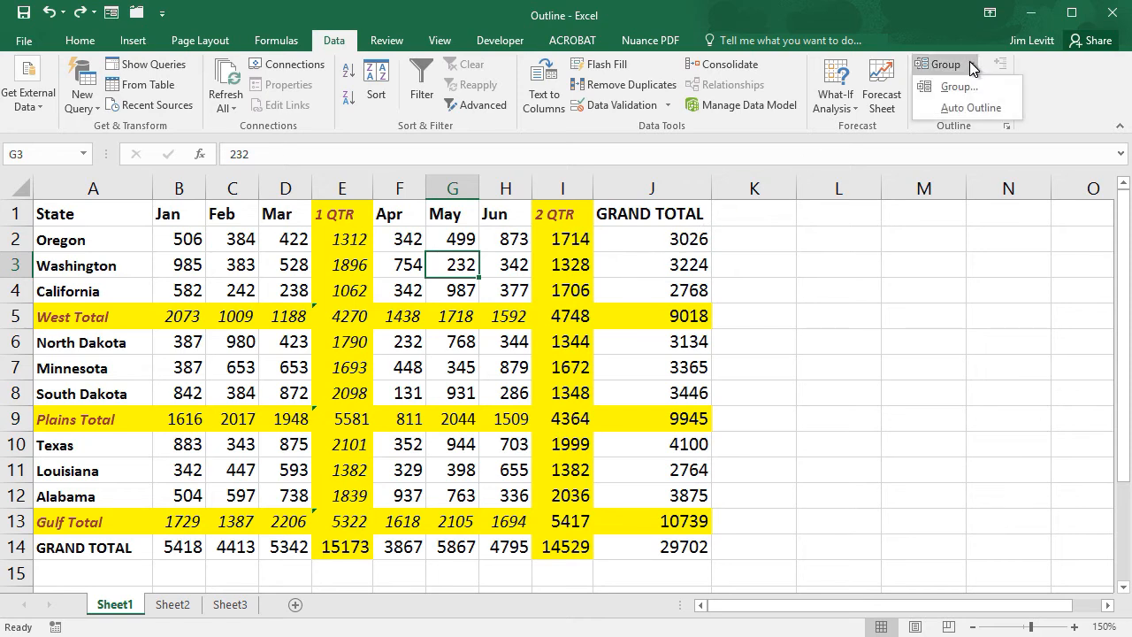
{"action": "left_click", "coordinate": [970, 107]}
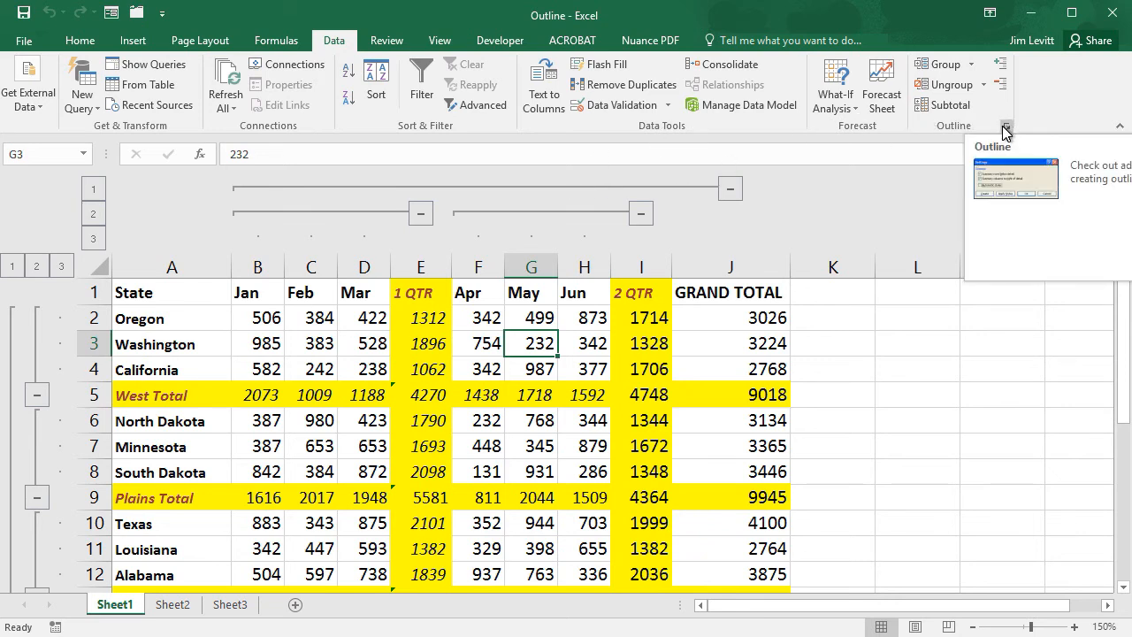
- Clear the outline from the worksheet and recreate it with Auto Outline
{"action": "left_click", "coordinate": [984, 85]}
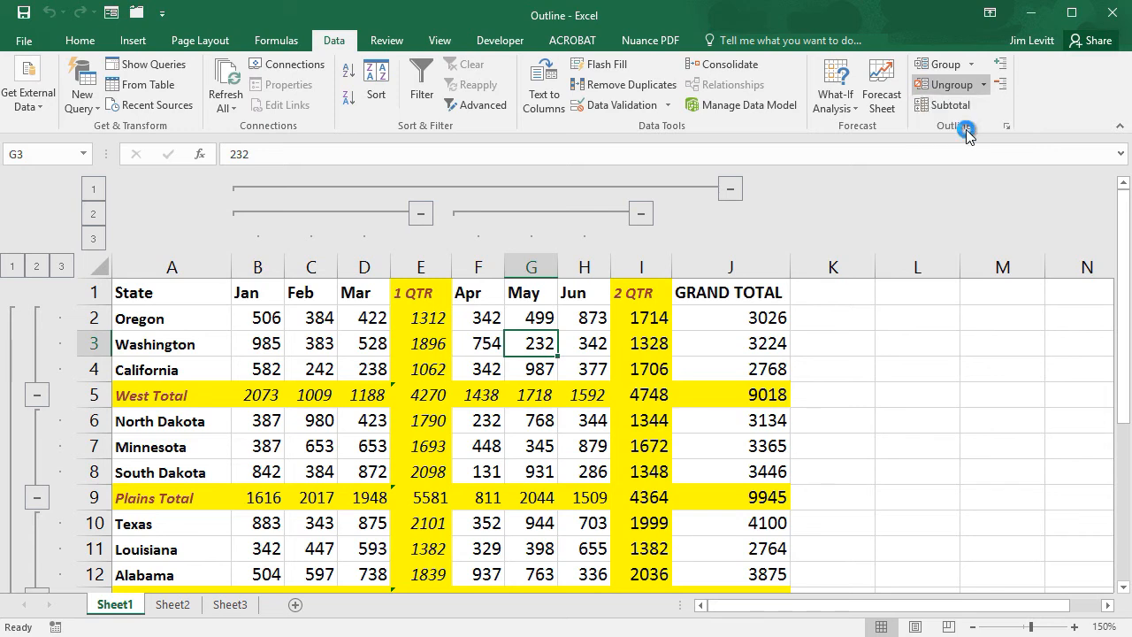
{"action": "left_click", "coordinate": [966, 128]}
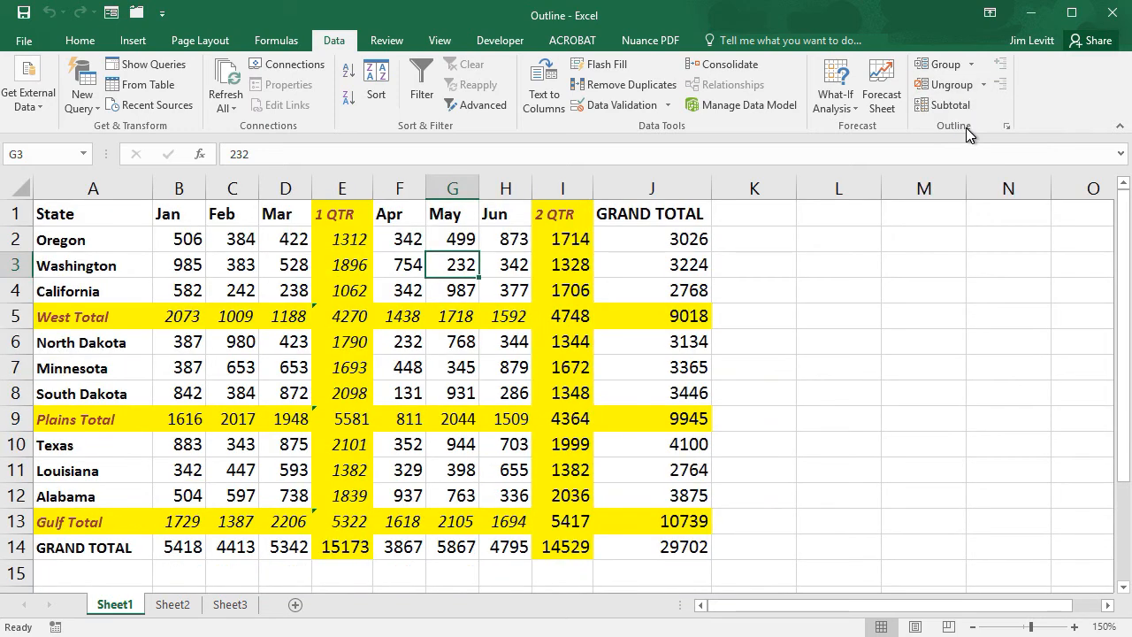
{"action": "left_click", "coordinate": [972, 65]}
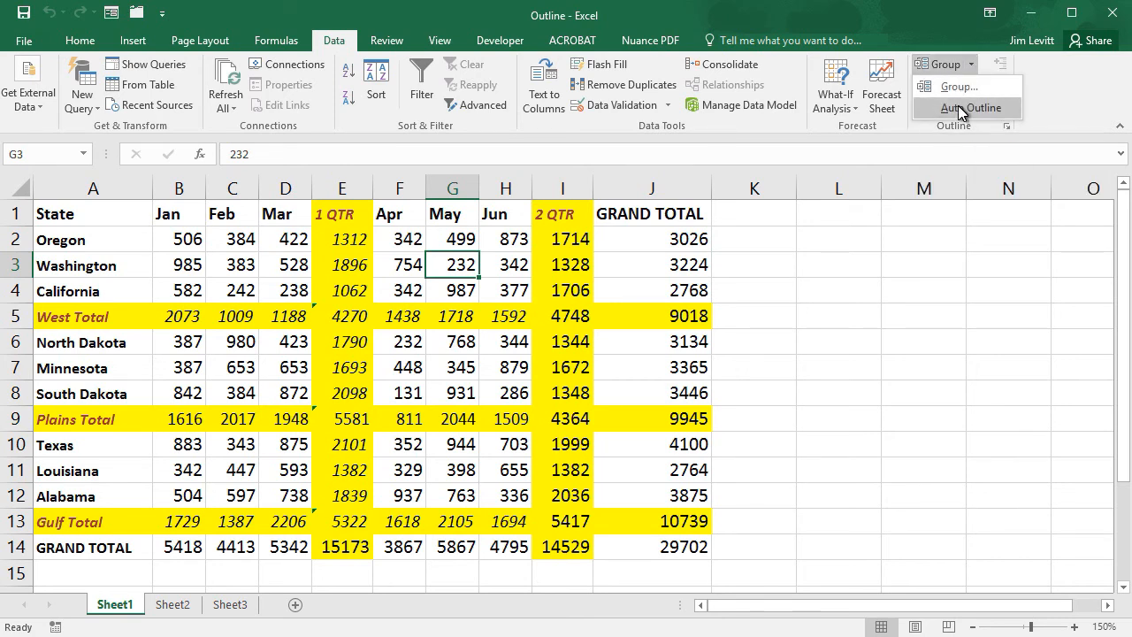
{"action": "left_click", "coordinate": [961, 107]}
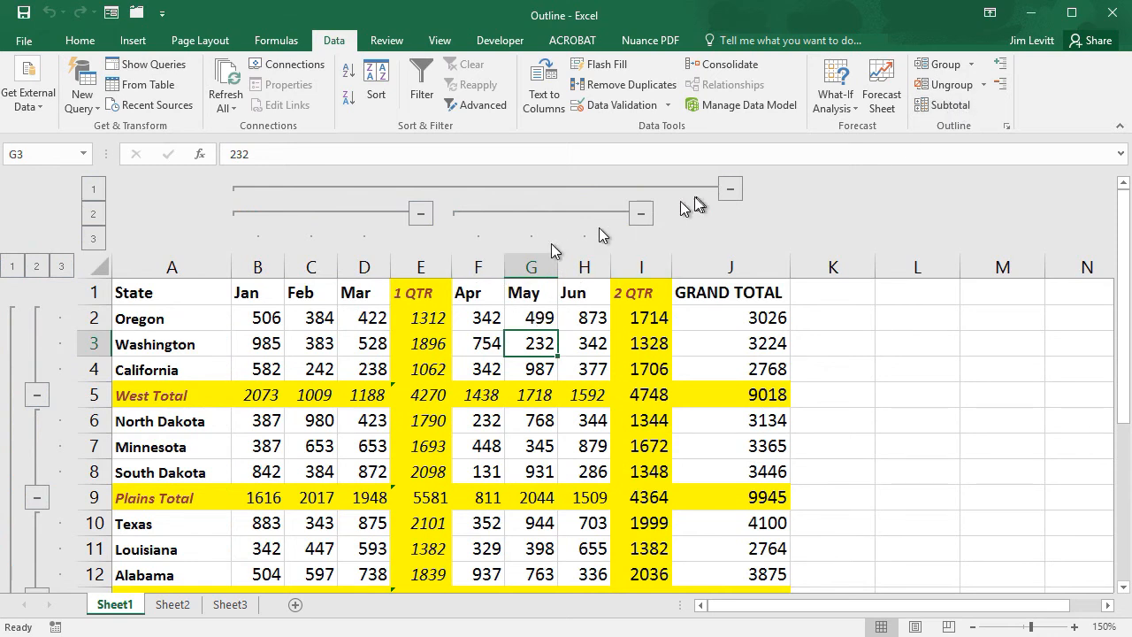
- Ungroup the Apr, May and Jun columns (F to H) in the automatic outline
{"action": "left_click_drag", "start_coordinate": [480, 267], "coordinate": [584, 267]}
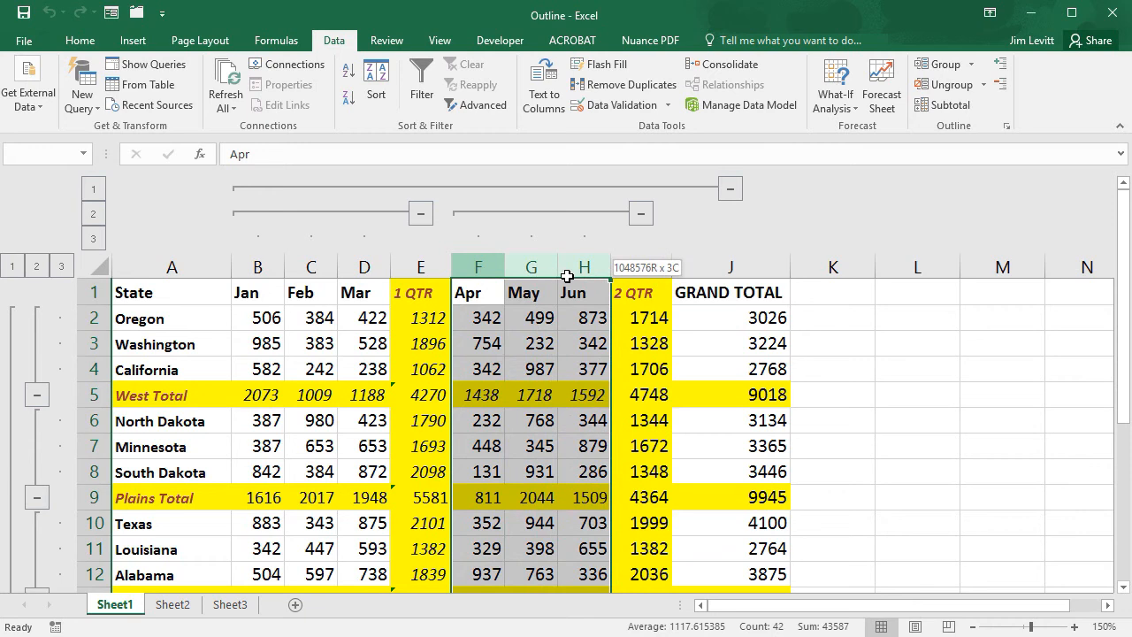
{"action": "left_click", "coordinate": [954, 88]}
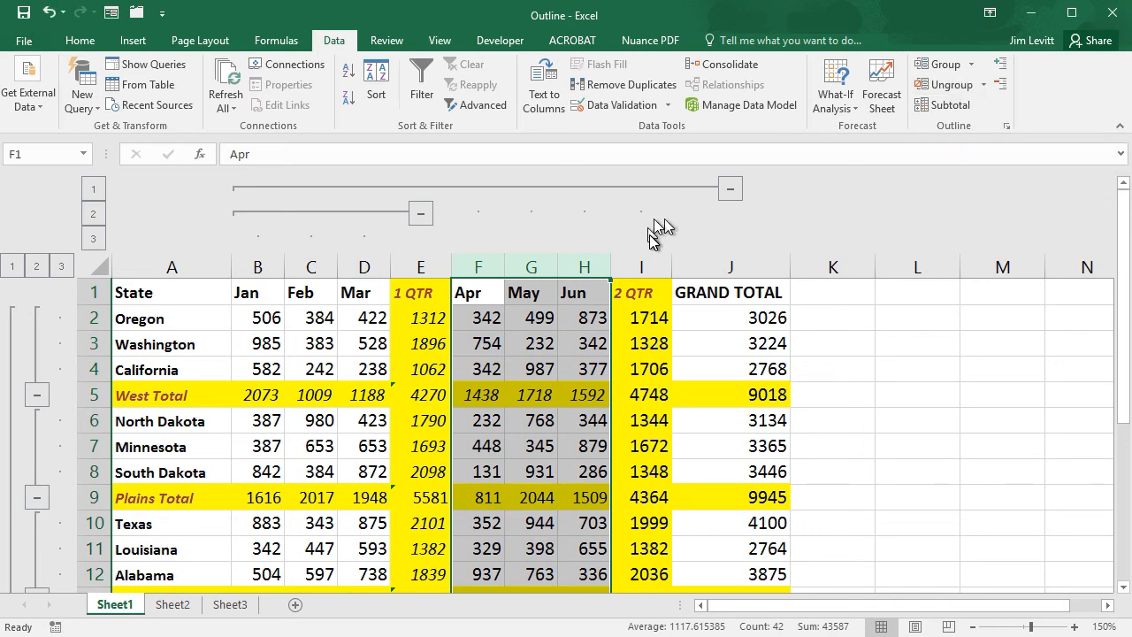